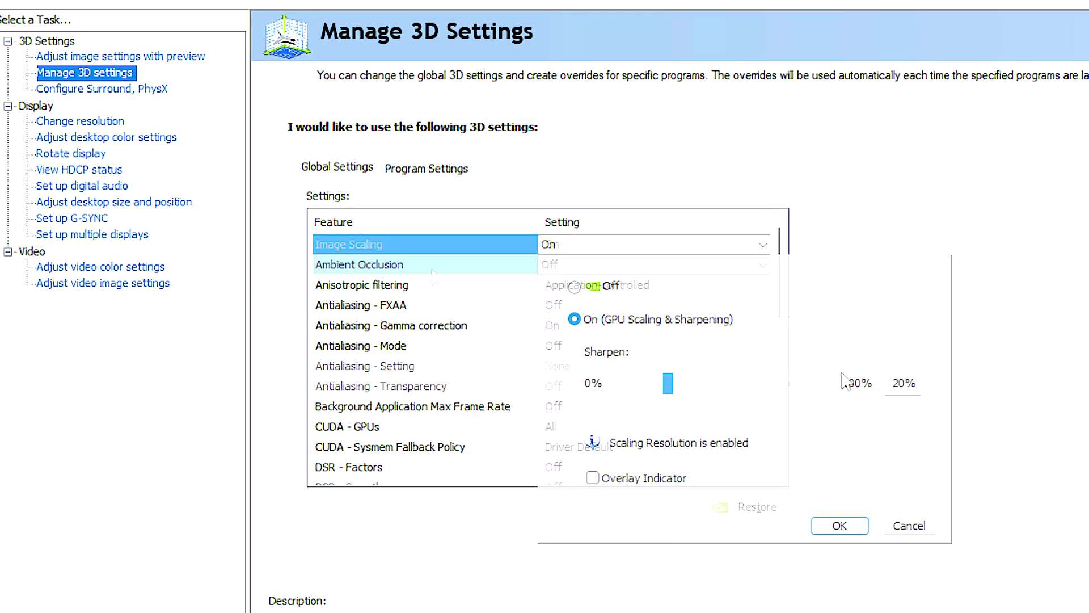
# - Check the Ambient Occlusion options and set Anisotropic filtering to Application-controlled
pyautogui.click(340, 265)
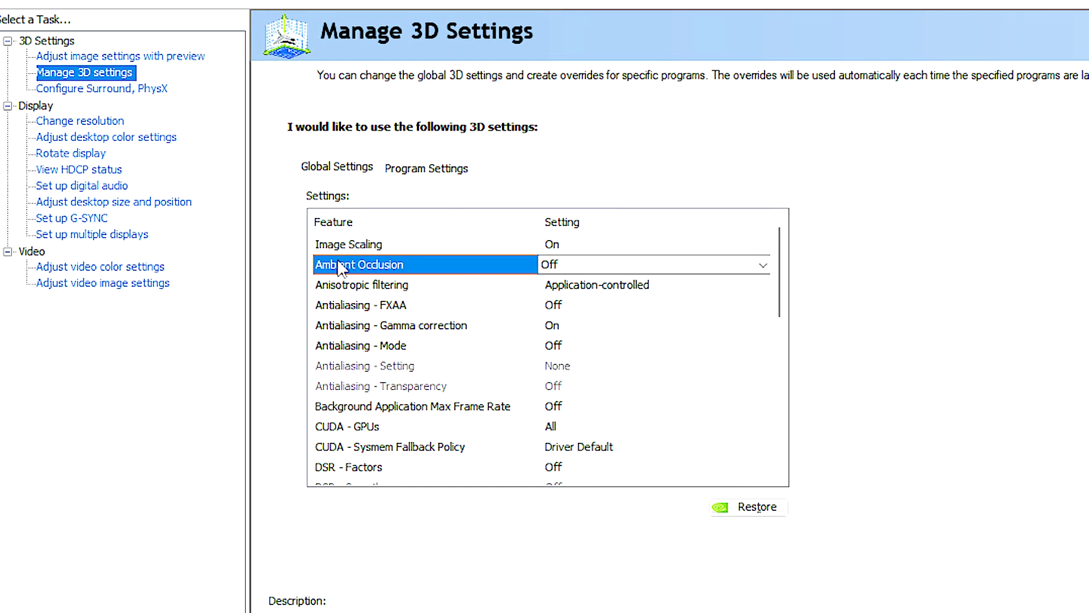
pyautogui.click(556, 264)
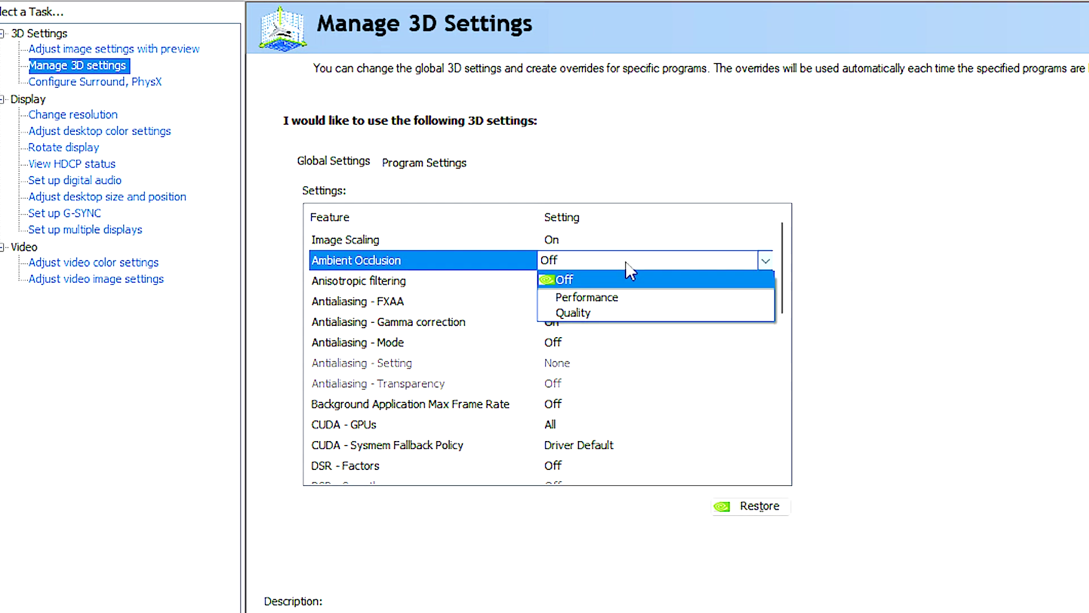
pyautogui.click(398, 281)
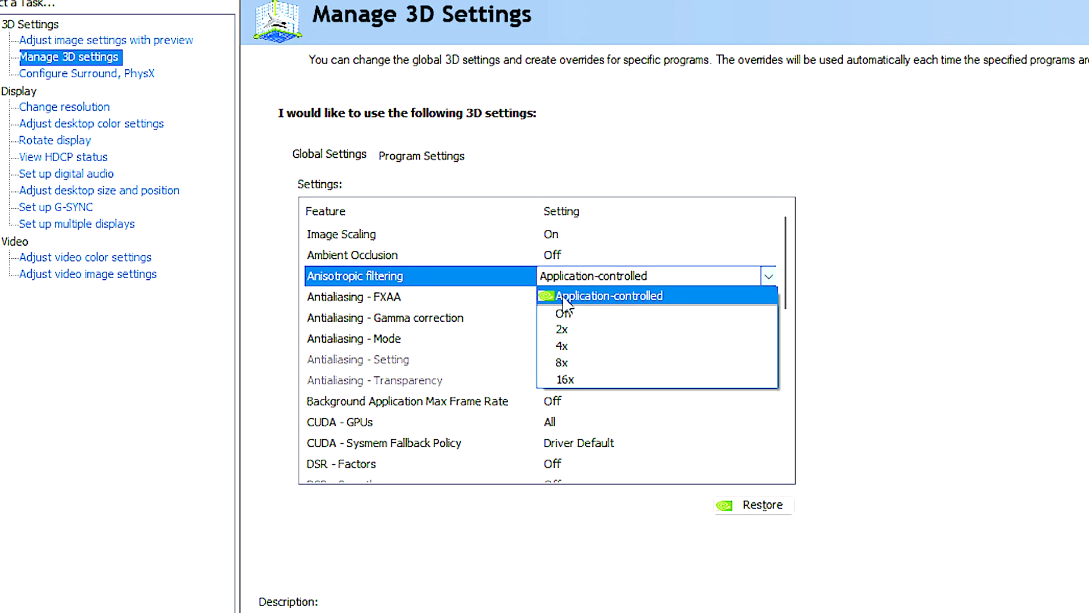
pyautogui.click(590, 296)
# - Review the available options for Antialiasing - FXAA and check the Antialiasing - Gamma correction setting
pyautogui.press('Down')
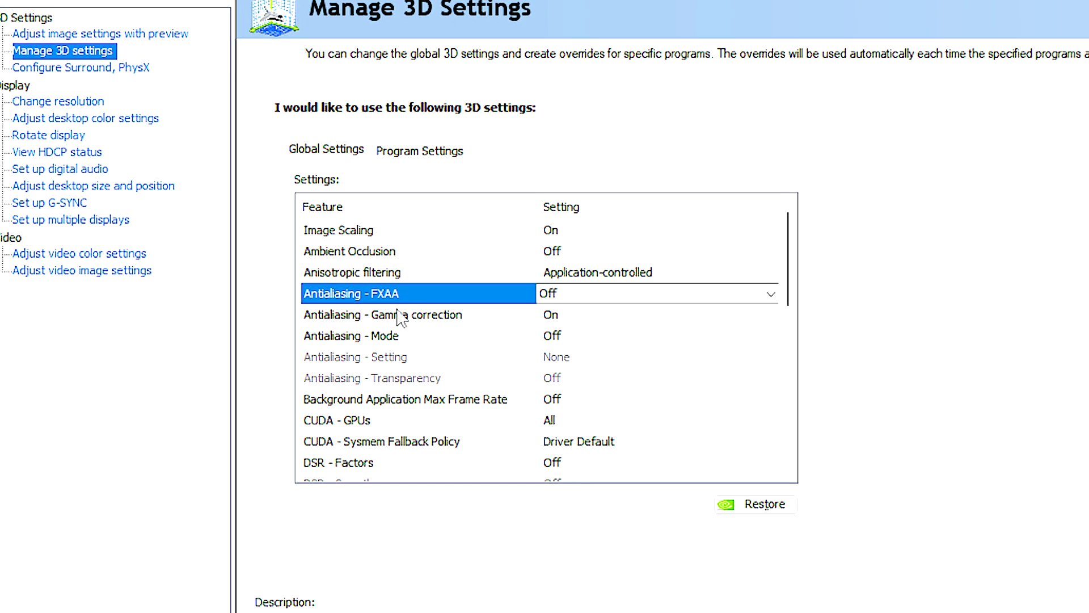
pyautogui.click(564, 298)
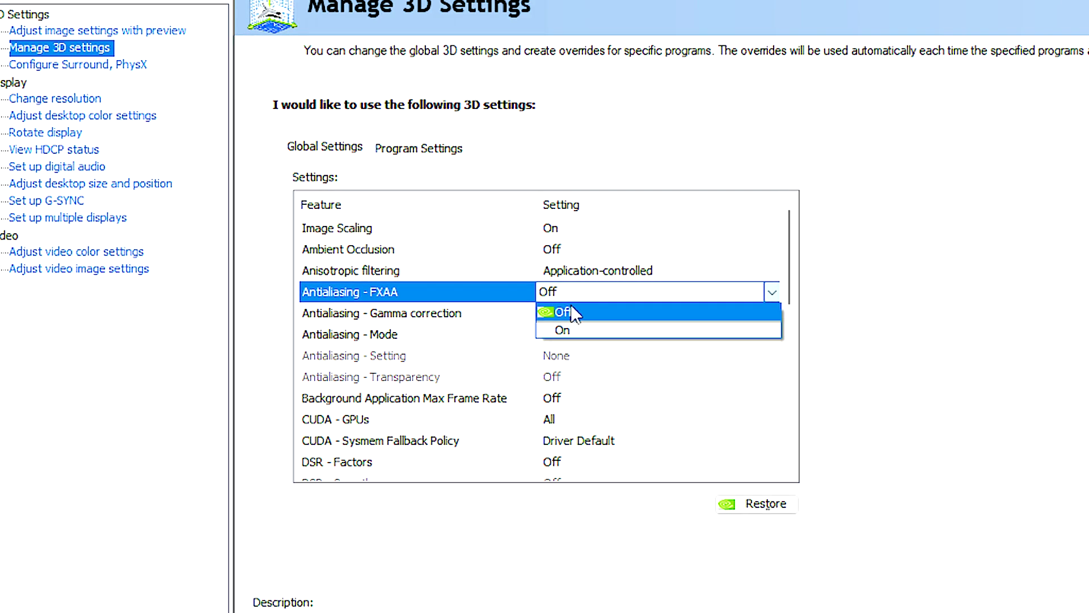
pyautogui.click(440, 321)
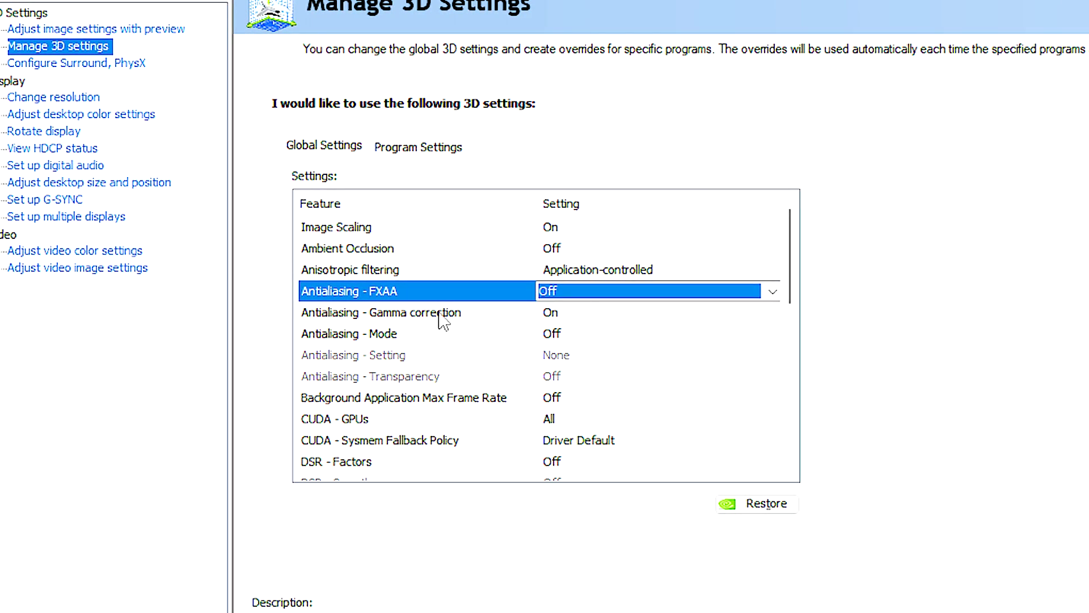
pyautogui.click(443, 318)
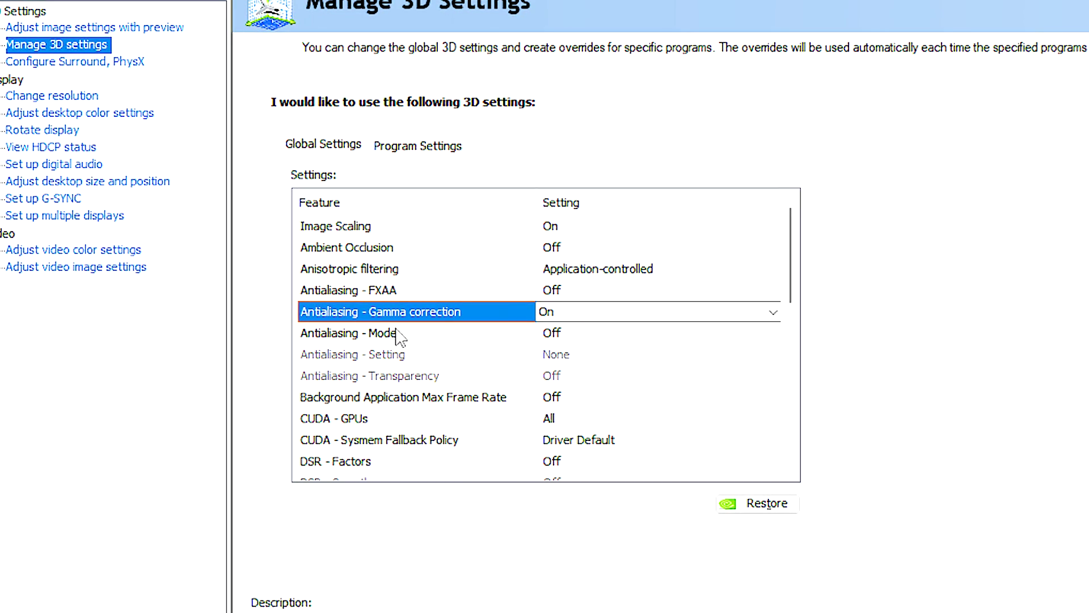
# - Review the options for Antialiasing - Mode and check the Antialiasing - Transparency setting
pyautogui.click(363, 334)
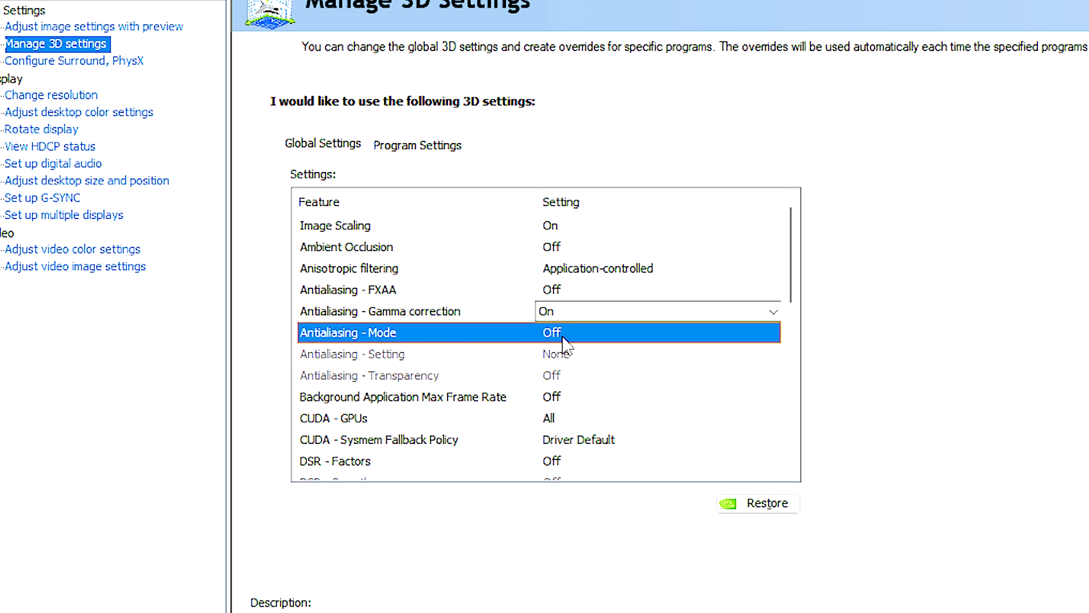
pyautogui.click(583, 335)
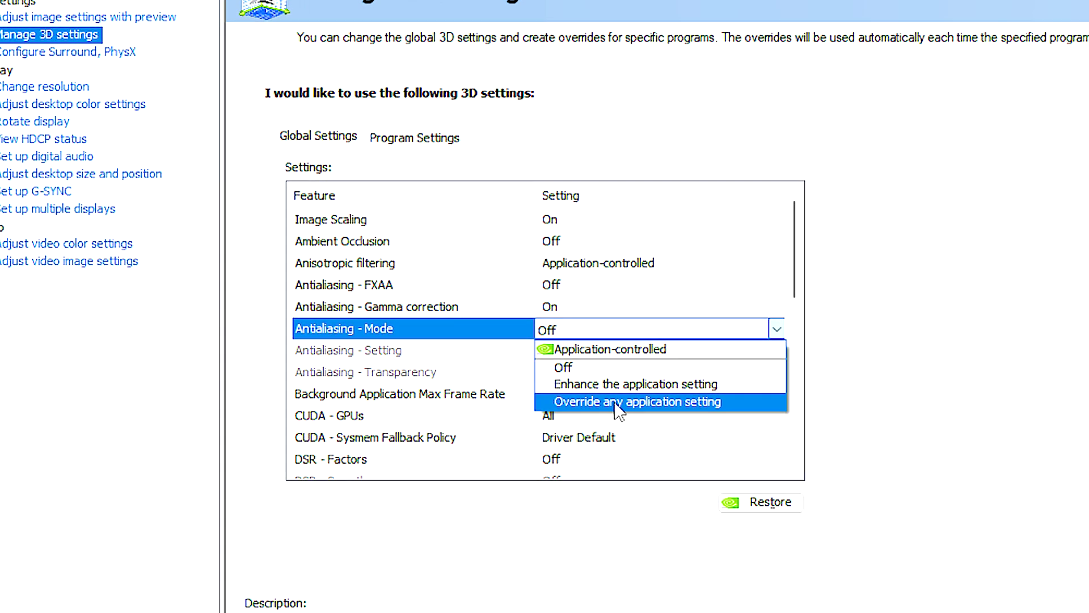
pyautogui.press('Escape')
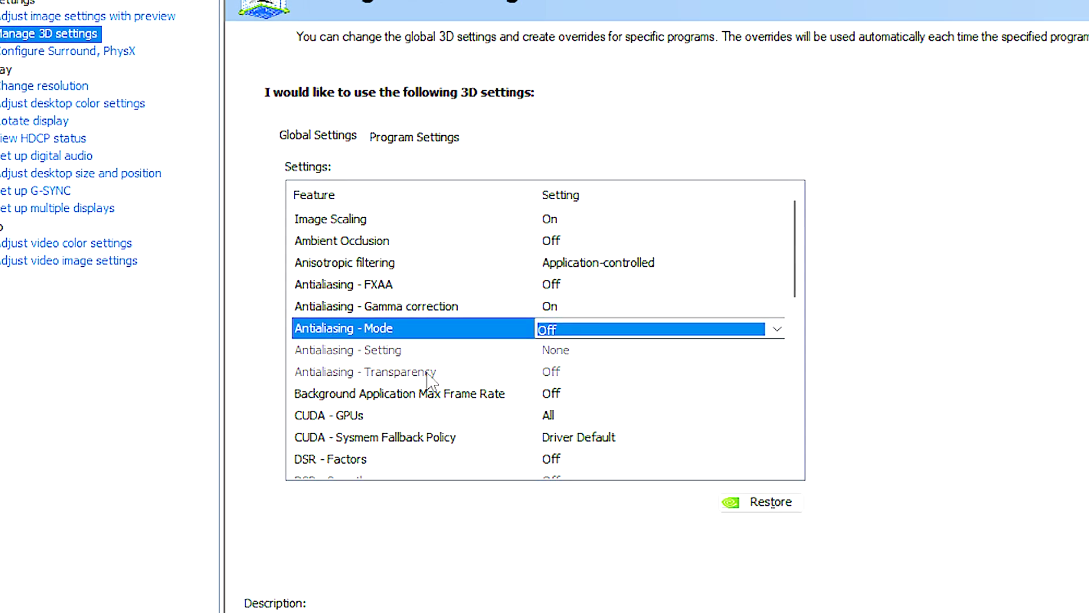
pyautogui.click(347, 374)
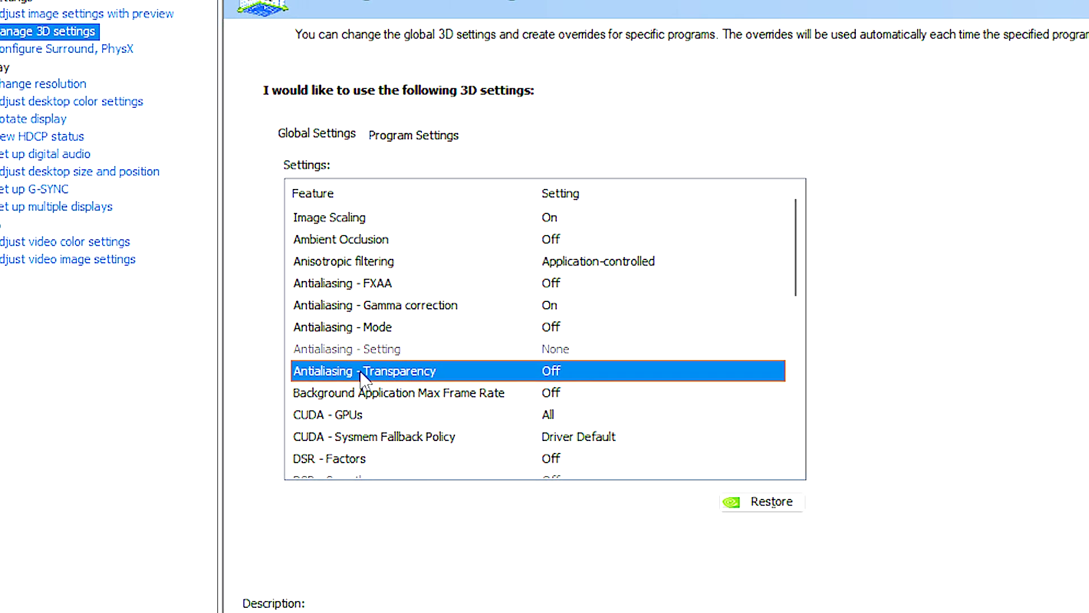
# - Look through the legacy scaling resolutions offered for DSR - Factors
pyautogui.click(313, 459)
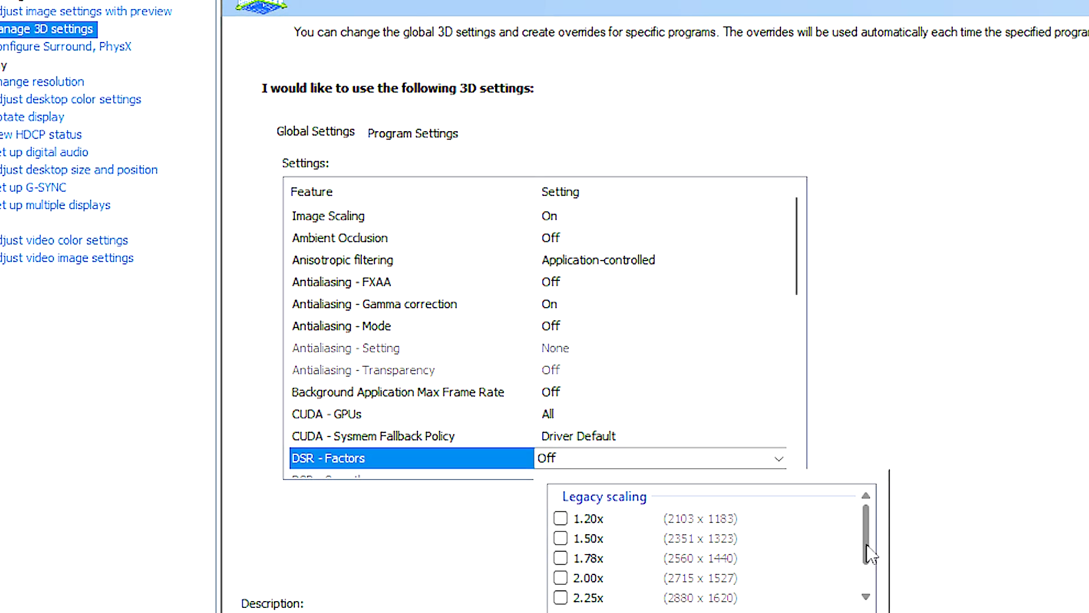
pyautogui.scroll(-1, 866, 556)
pyautogui.scroll(1, 867, 544)
pyautogui.moveTo(866, 545)
pyautogui.mouseDown()
pyautogui.moveTo(869, 590)
pyautogui.moveTo(868, 508)
pyautogui.moveTo(855, 530)
pyautogui.mouseUp()
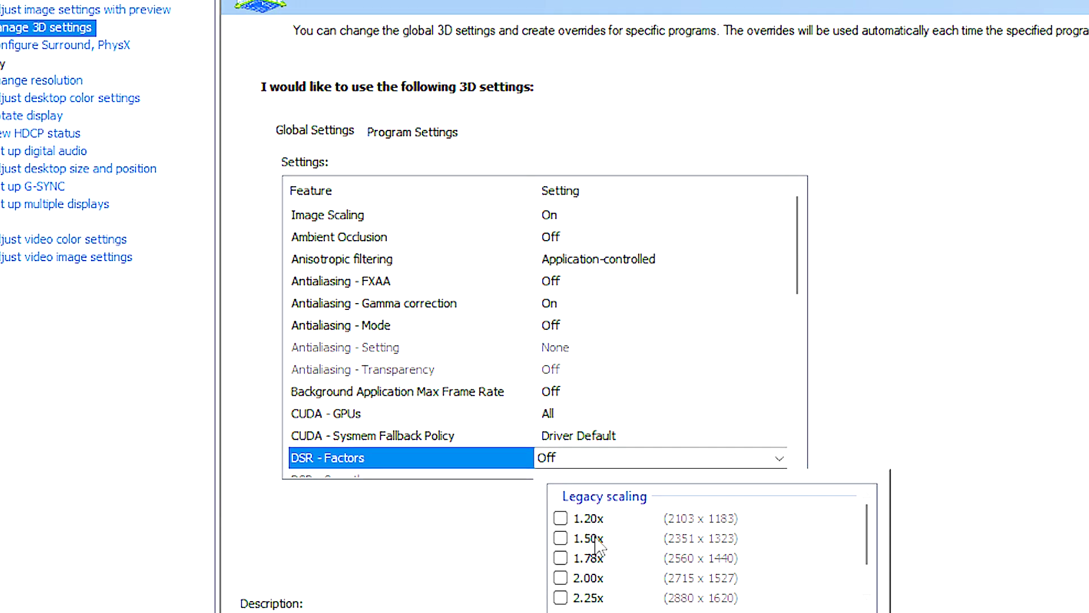
pyautogui.scroll(-1, 624, 539)
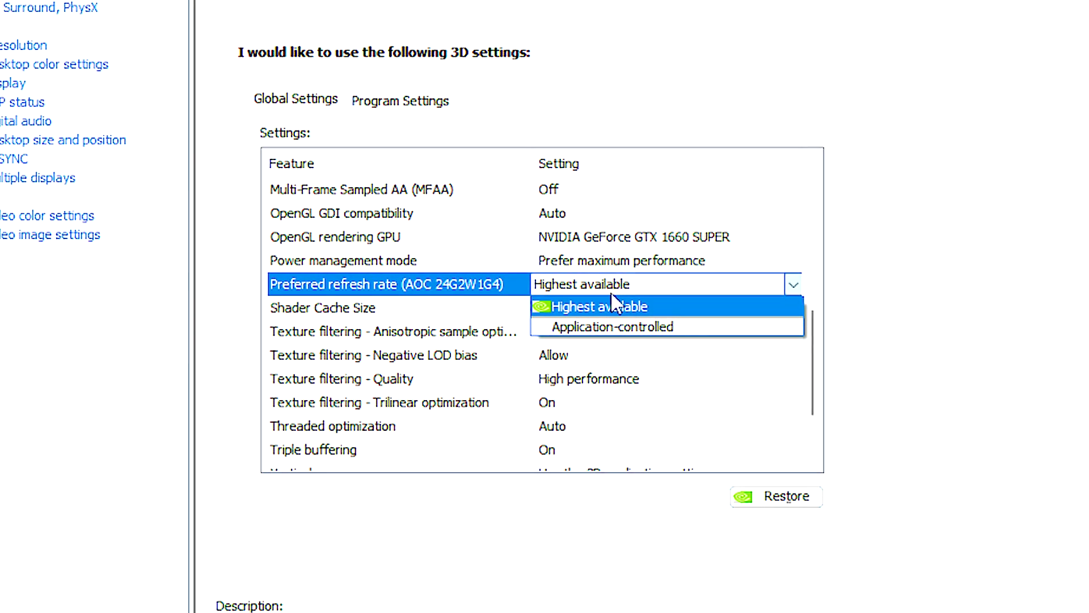
# - Set the monitor's preferred refresh rate to Highest available and review the options for texture filtering's anisotropic sample optimization
pyautogui.click(579, 310)
pyautogui.scroll(-2, 397, 283)
pyautogui.click(341, 238)
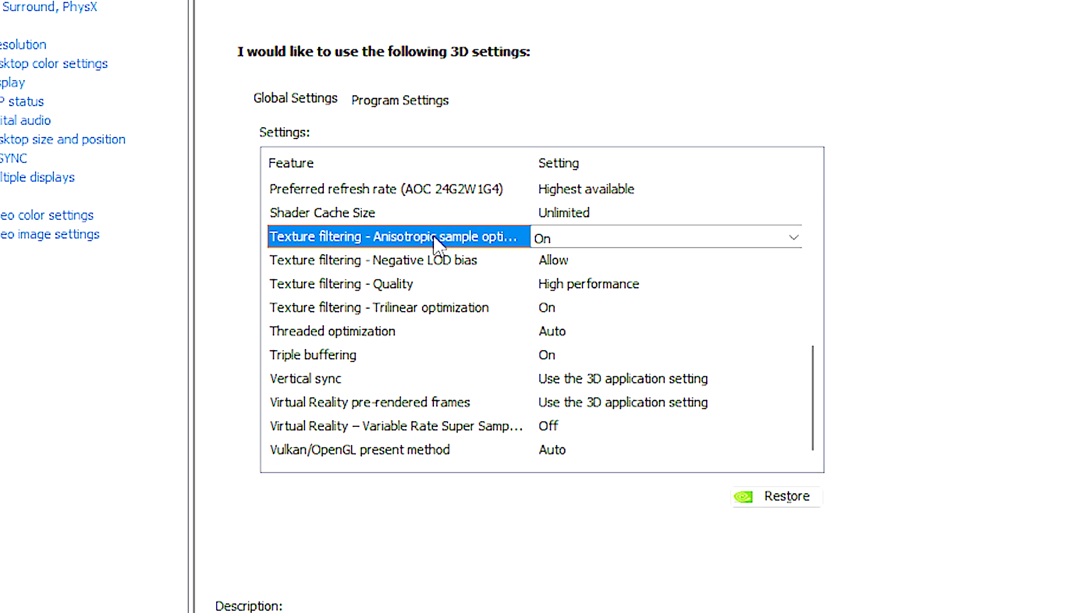
pyautogui.click(549, 239)
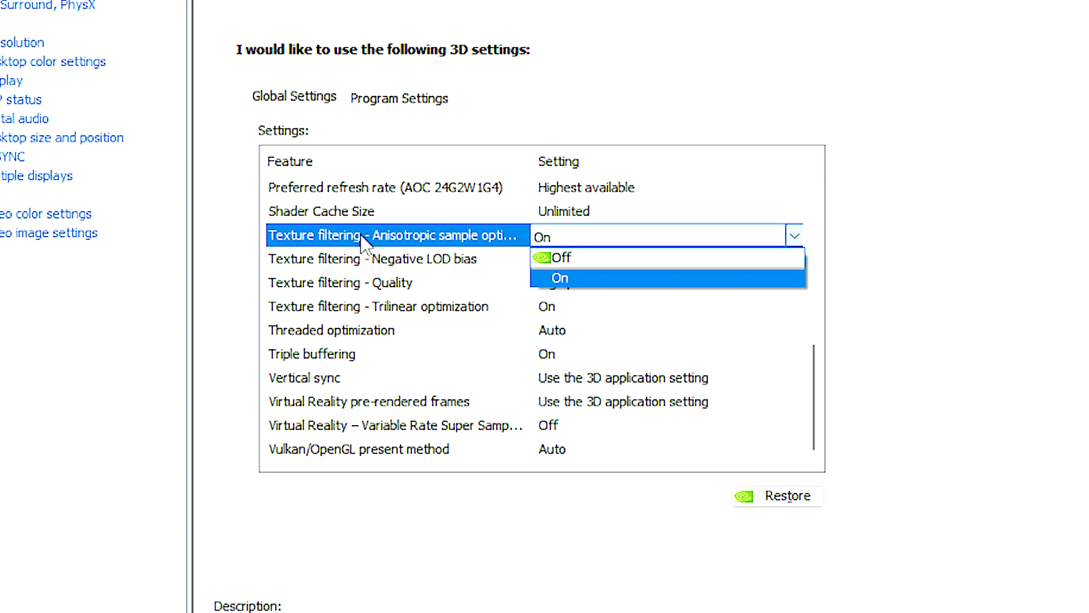
pyautogui.click(567, 237)
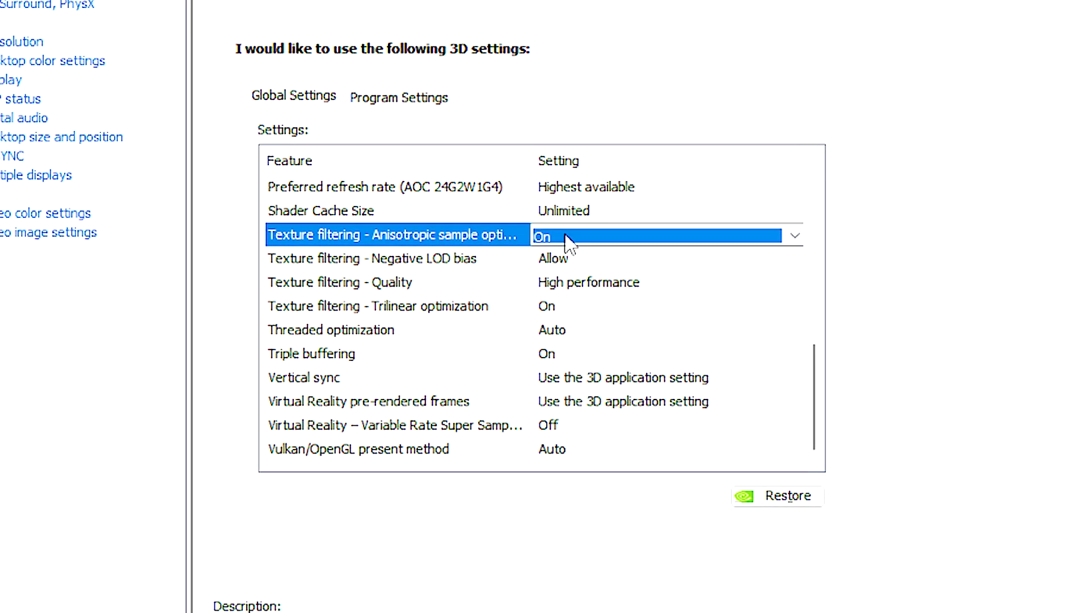
# - Review the available options for Texture filtering - Negative LOD bias
pyautogui.click(374, 264)
pyautogui.click(443, 262)
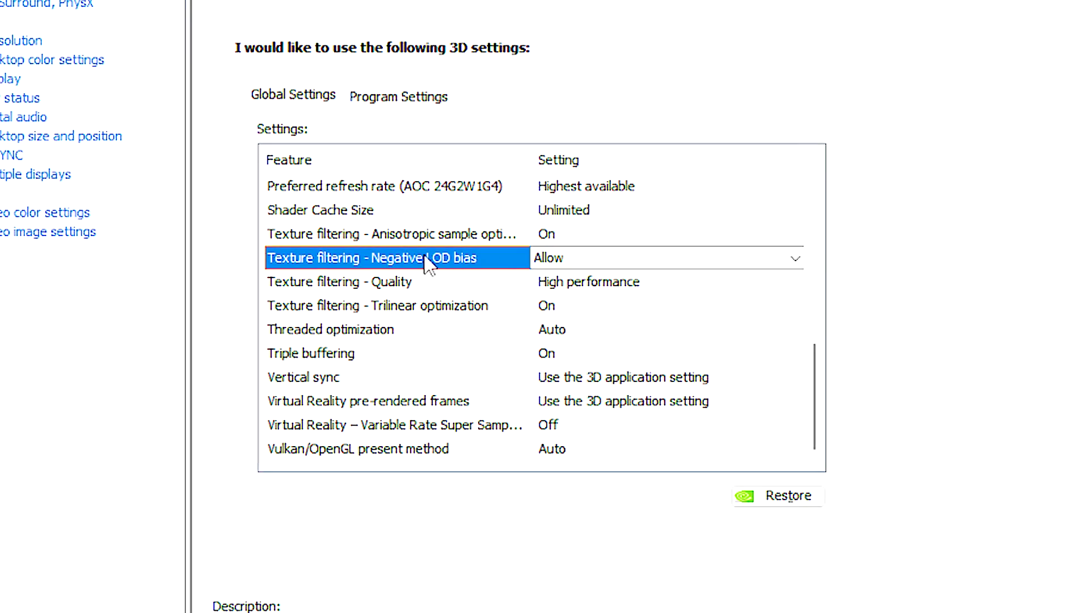
pyautogui.click(563, 262)
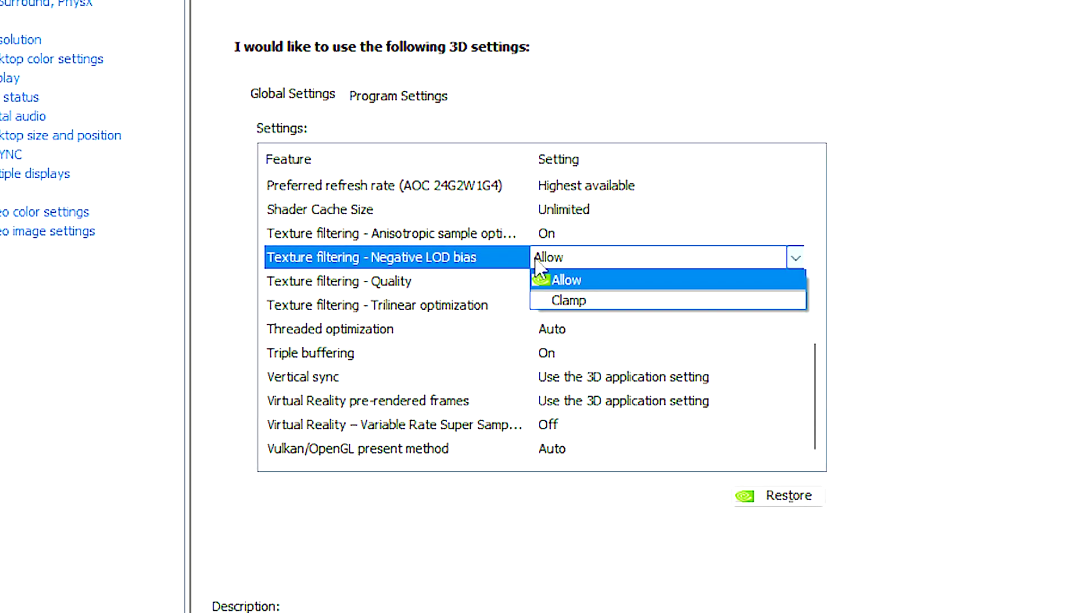
pyautogui.click(558, 262)
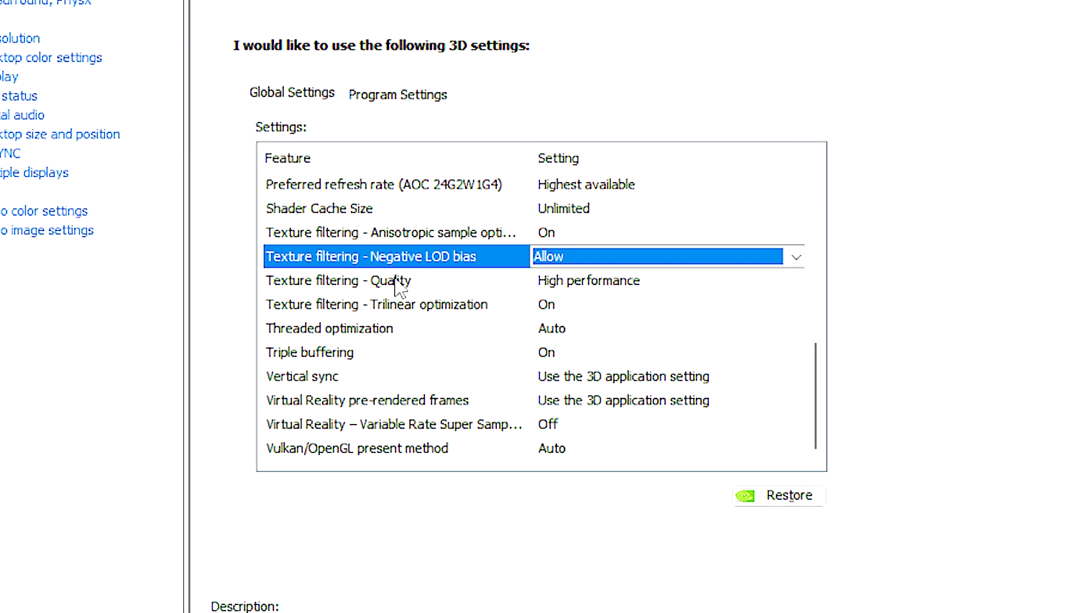
# - Review the quality levels offered for Texture filtering - Quality
pyautogui.click(347, 281)
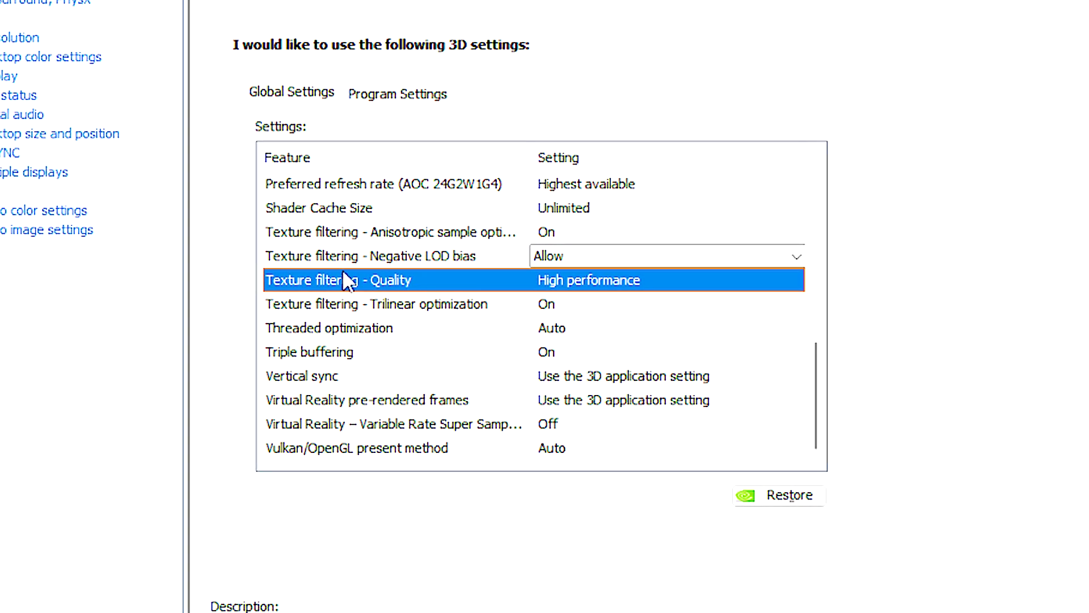
pyautogui.click(549, 281)
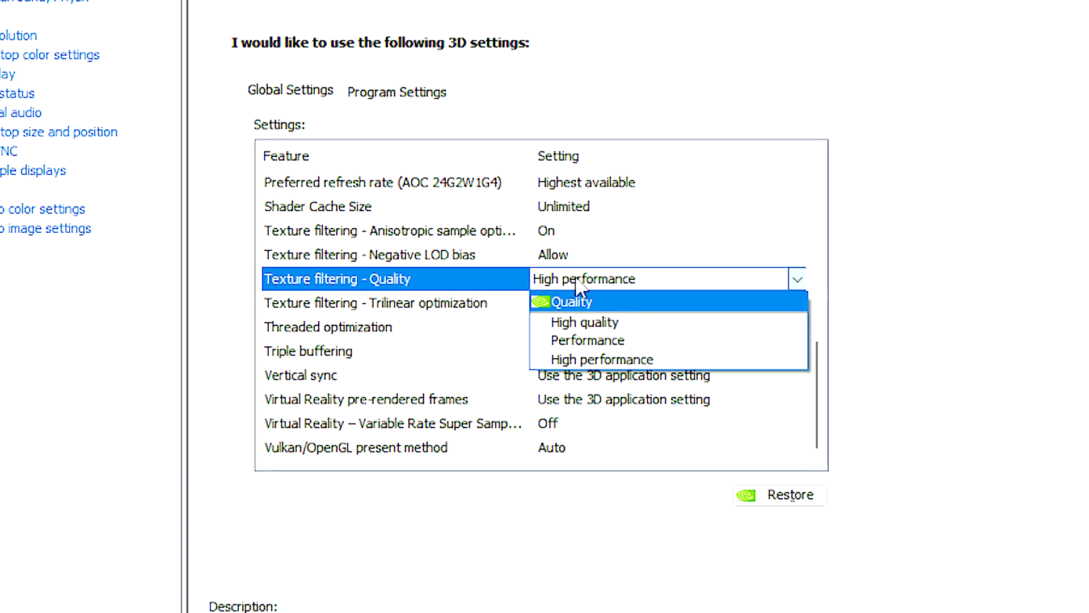
pyautogui.click(579, 283)
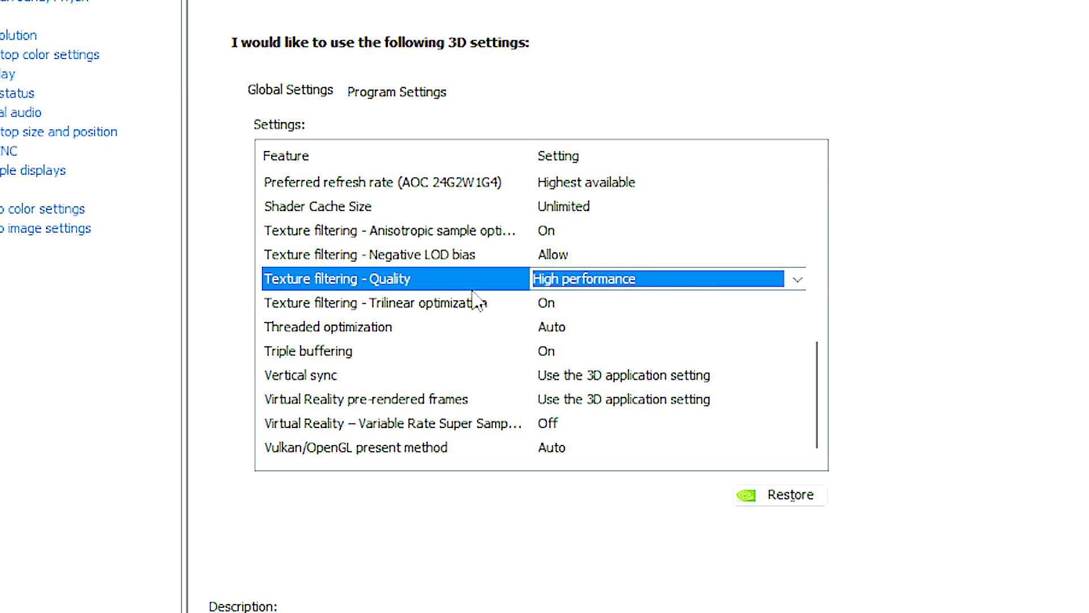
# - Check Trilinear optimization and review the options for Threaded optimization, Triple buffering and Vertical sync
pyautogui.click(369, 306)
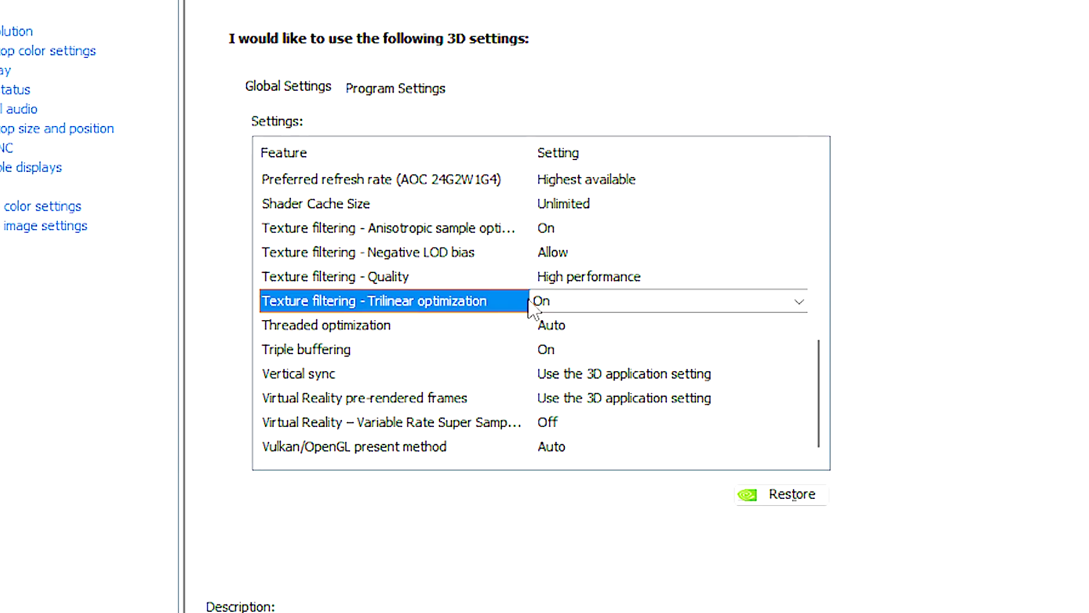
pyautogui.click(284, 326)
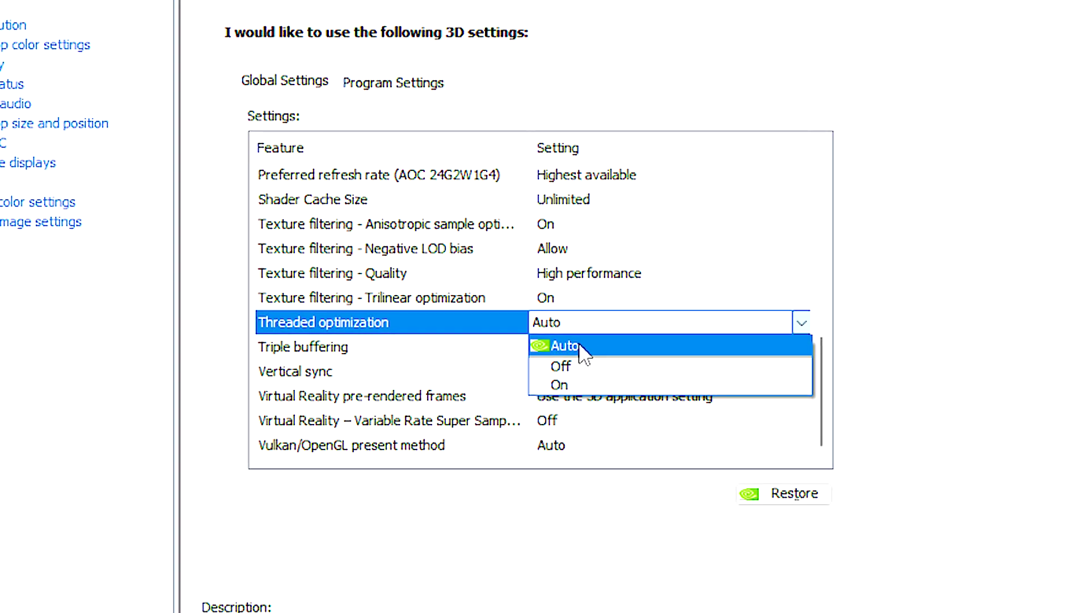
pyautogui.click(325, 347)
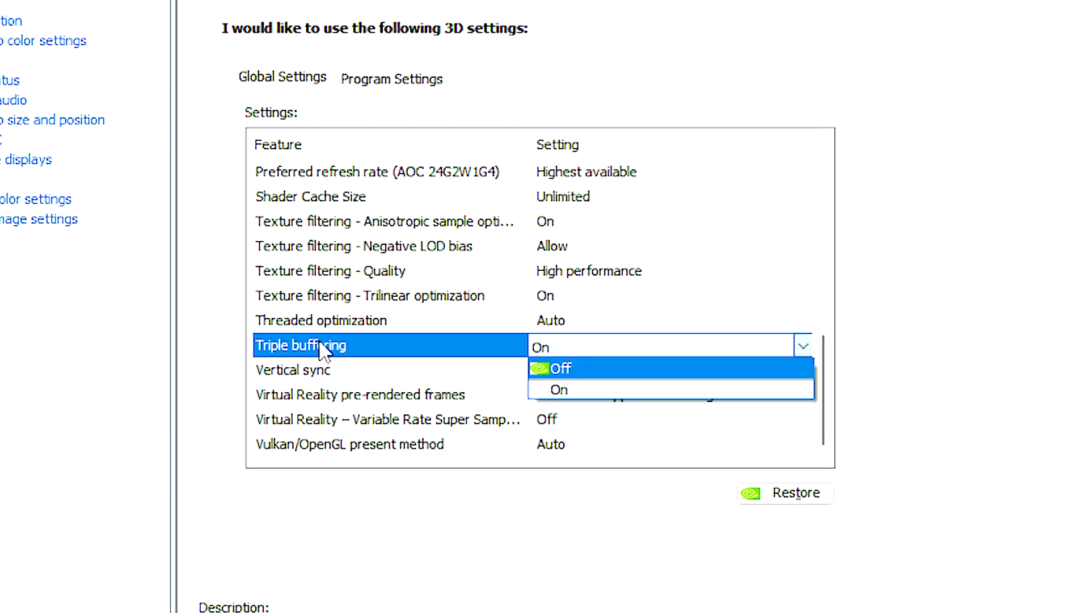
pyautogui.click(294, 369)
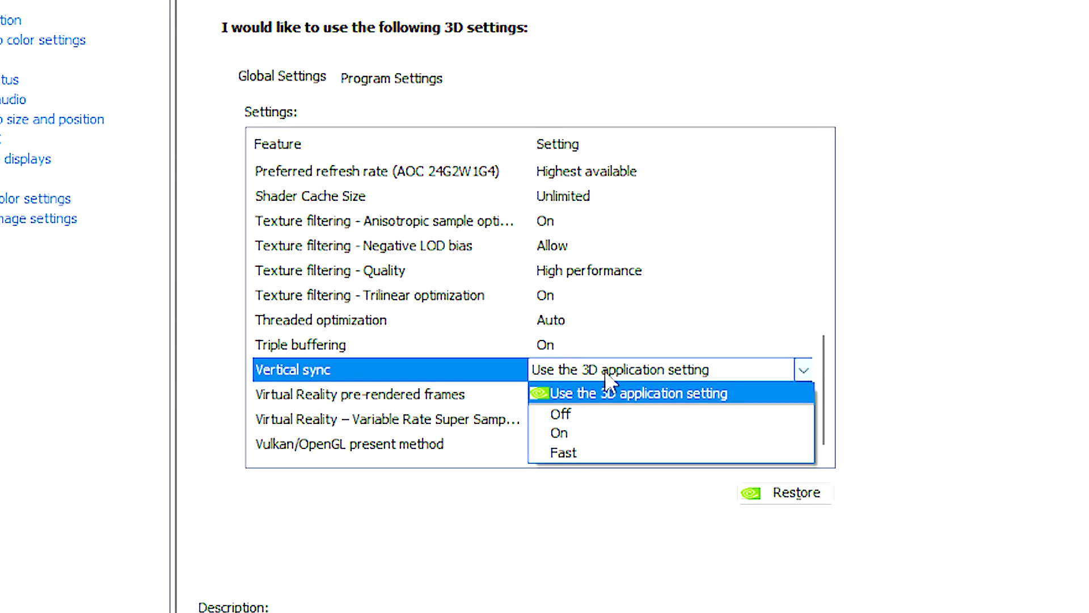